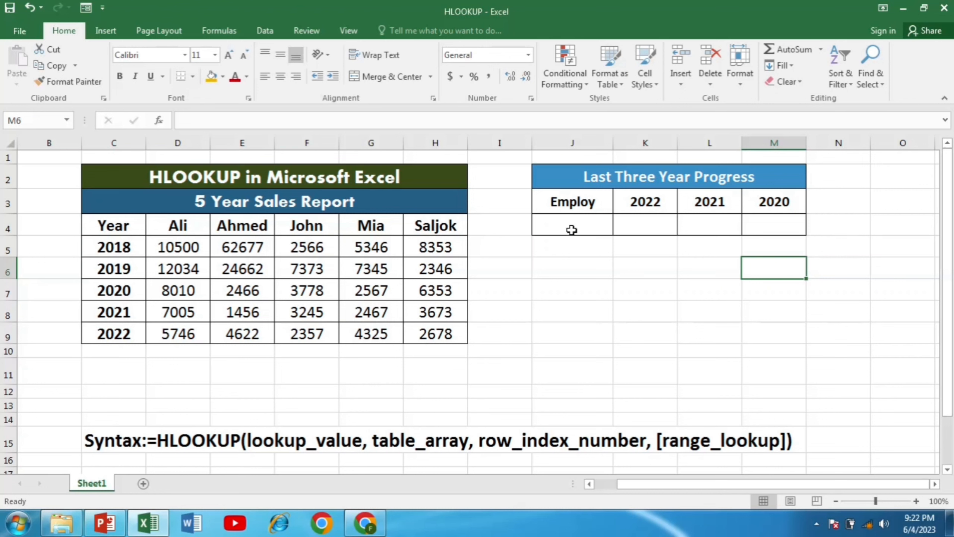
# - Enter the first salesperson's name, as headed in D4, in the Employ cell J4 of the Last Three Year Progress table
pyautogui.click(572, 230)
pyautogui.write('Ali')
pyautogui.press('Tab')
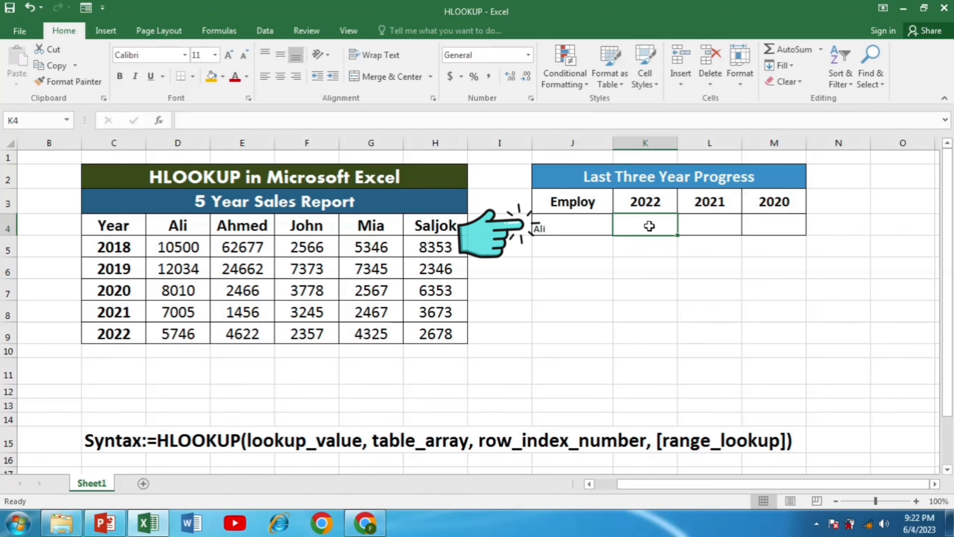
# - In K4, look up the employee's 2022 sales with the exact-match formula =HLOOKUP(J4,C4:H9,6,0)
pyautogui.write('=h')
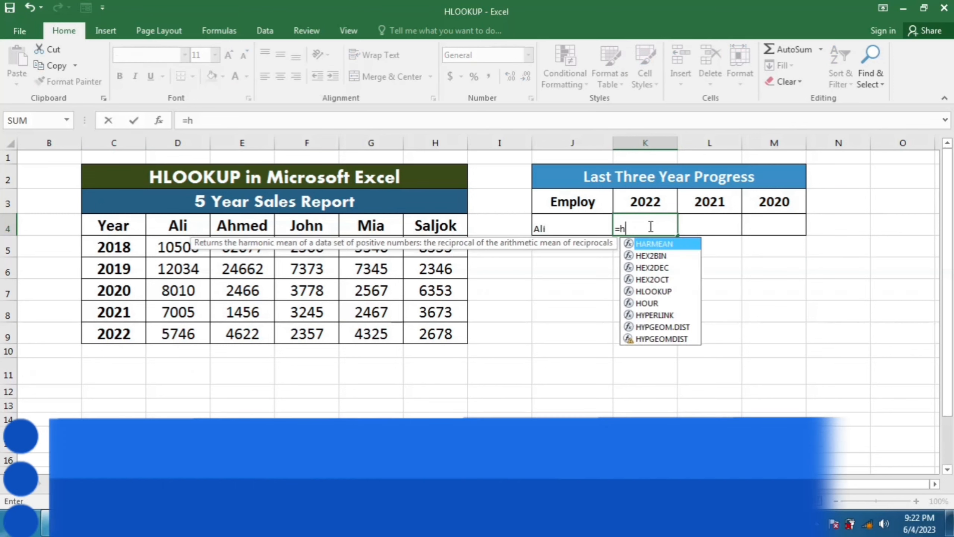
pyautogui.write('lookup')
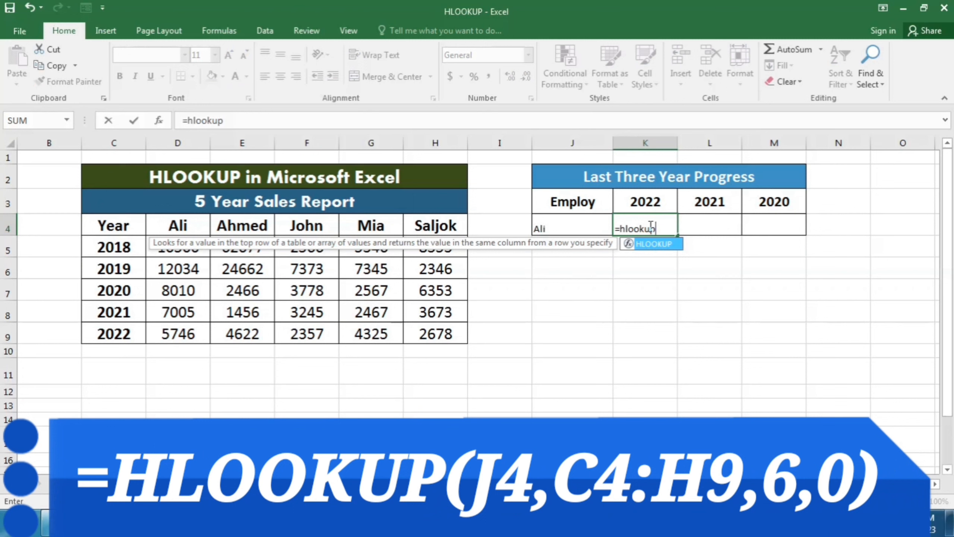
pyautogui.write('(')
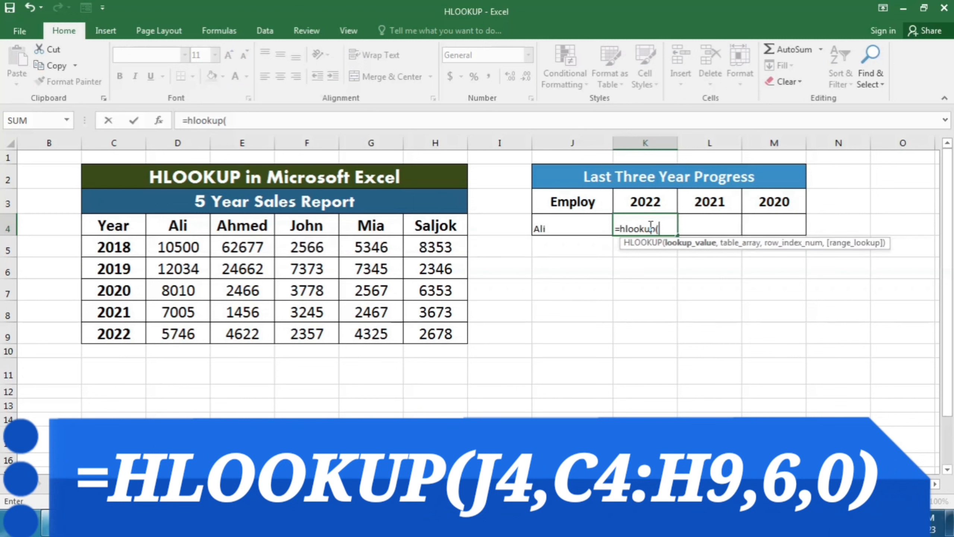
pyautogui.click(598, 225)
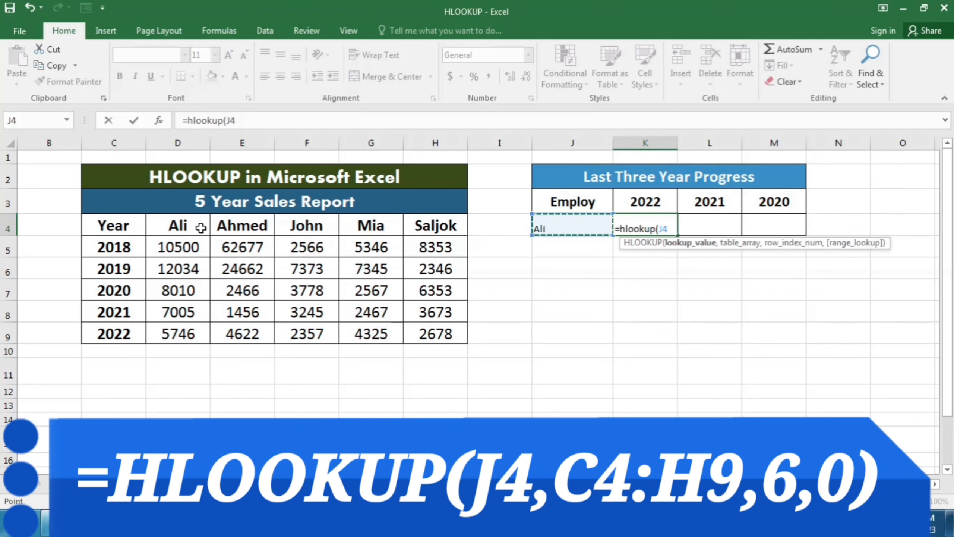
pyautogui.write(',')
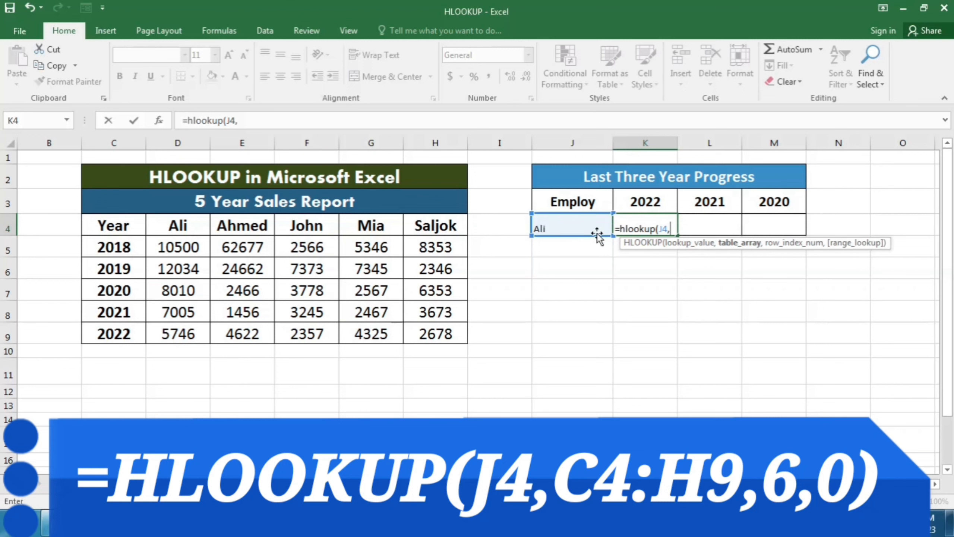
pyautogui.moveTo(124, 224); pyautogui.dragTo(426, 329)
pyautogui.write(',')
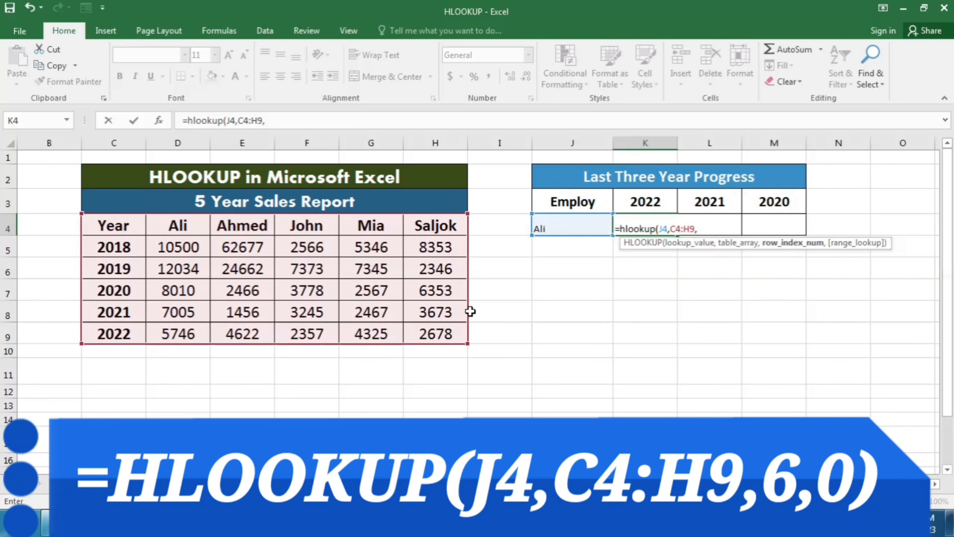
pyautogui.write('6,')
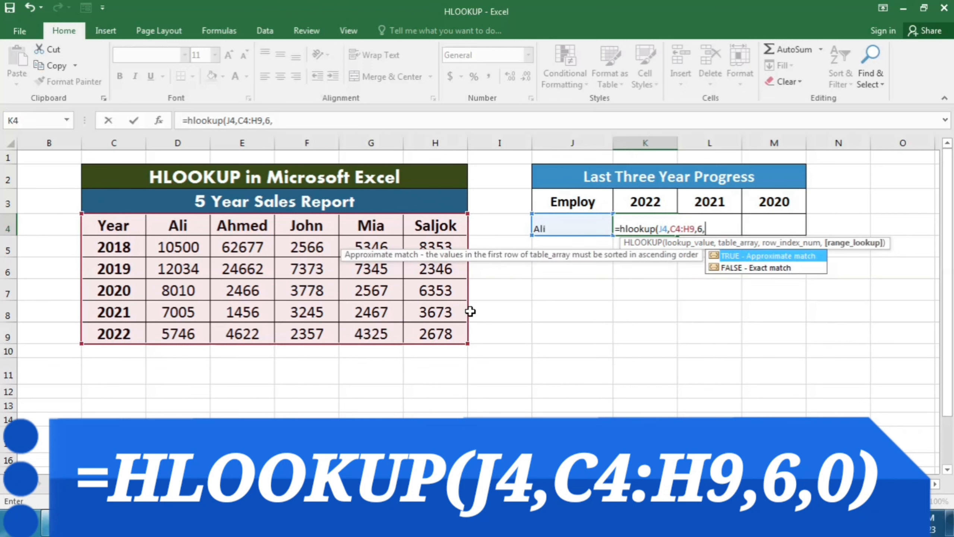
pyautogui.press('Escape')
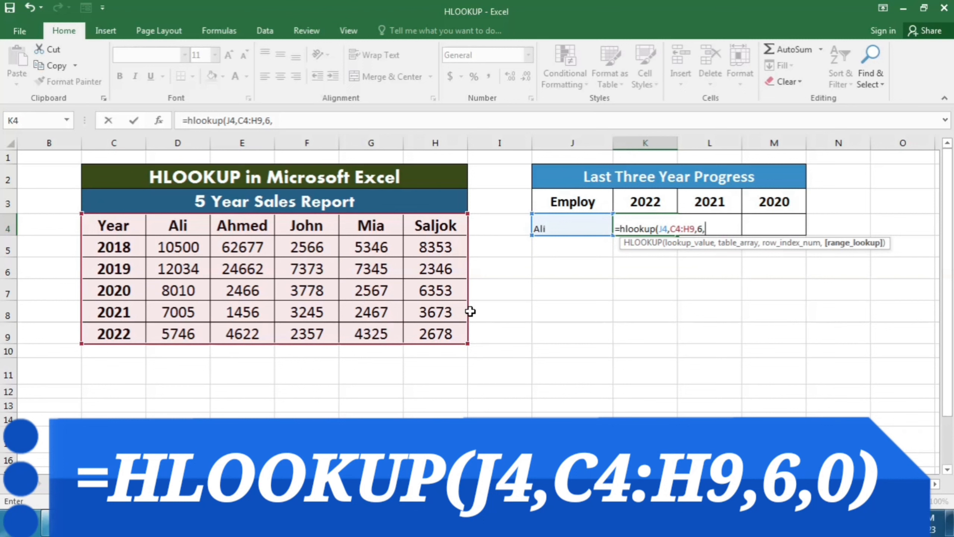
pyautogui.write('0')
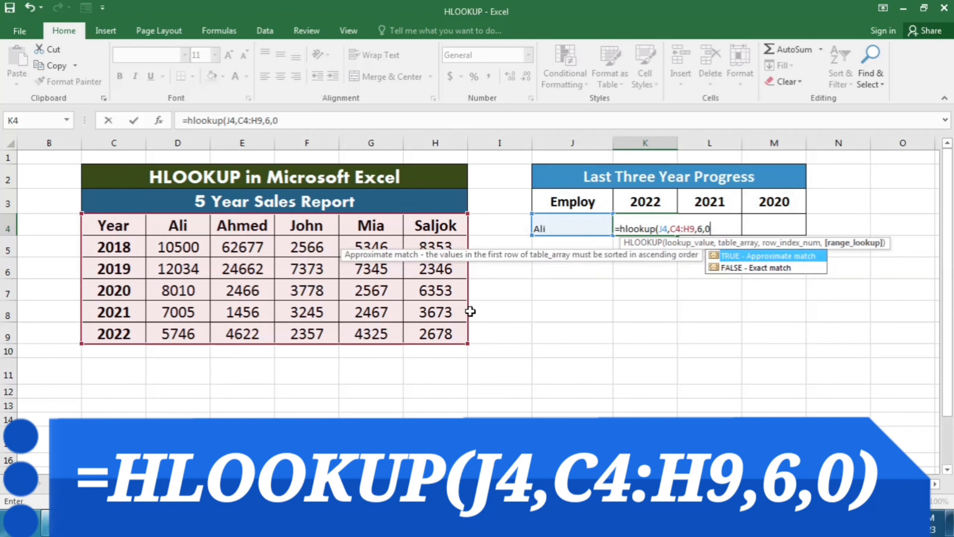
pyautogui.press('Escape')
pyautogui.press('Return')
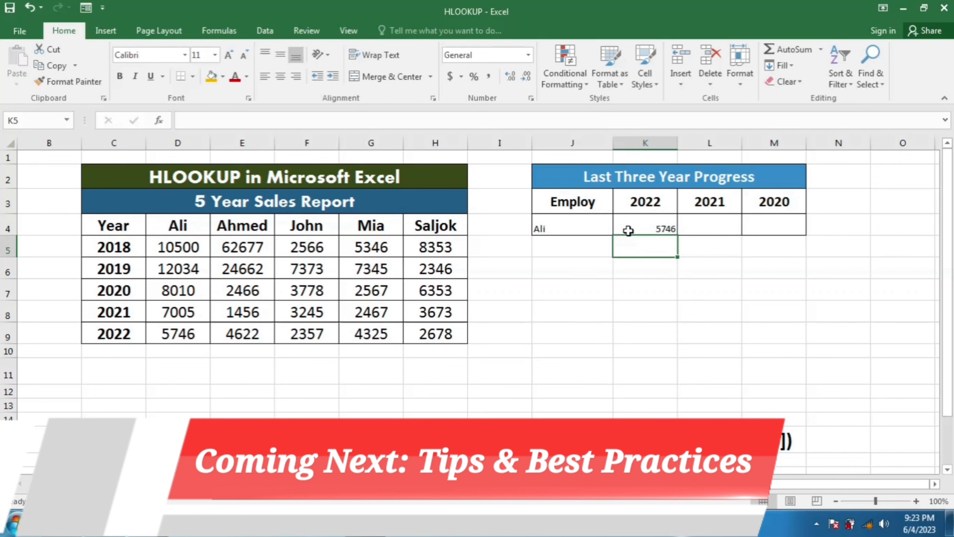
# - In L4, look up the employee's 2021 sales with the exact-match formula =HLOOKUP(J4,C4:H9,5,0)
pyautogui.click(693, 231)
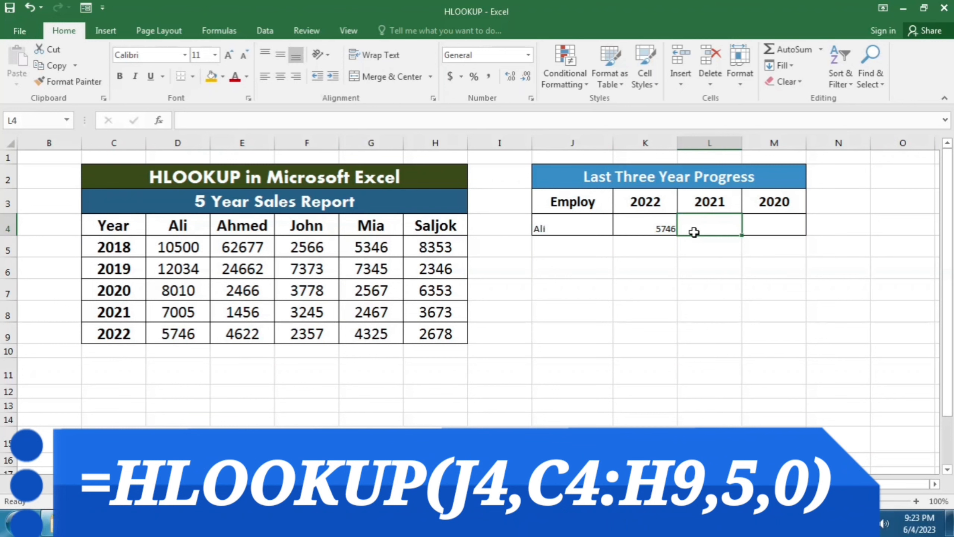
pyautogui.write('=')
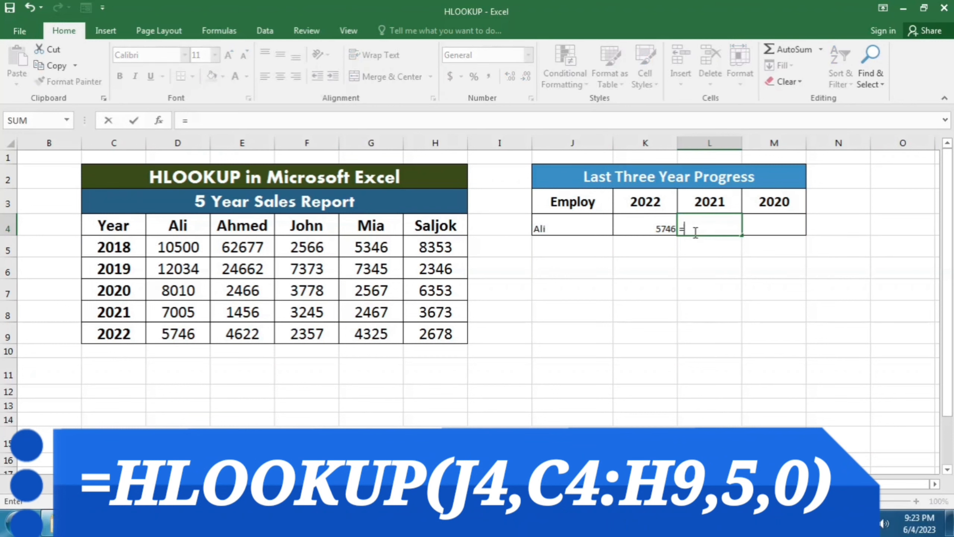
pyautogui.write('hlookup(')
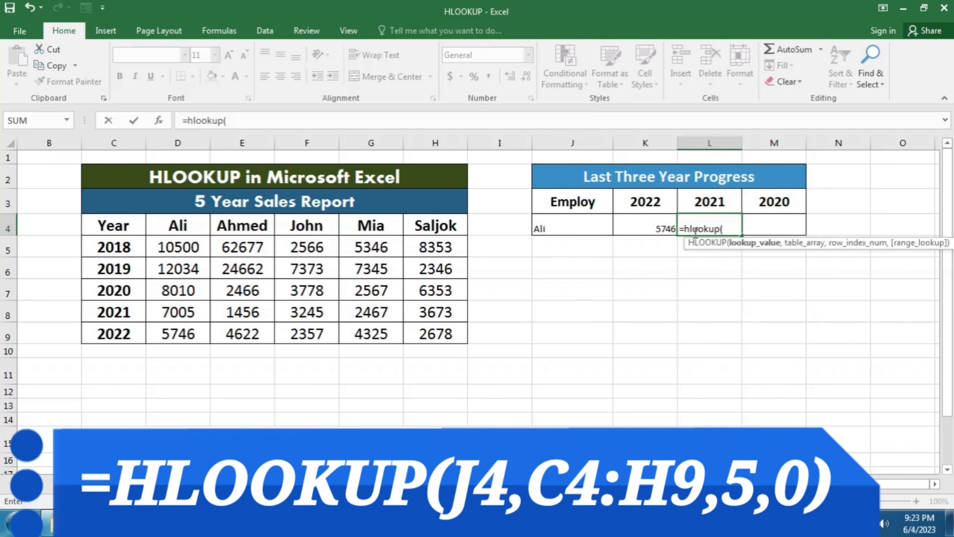
pyautogui.click(593, 229)
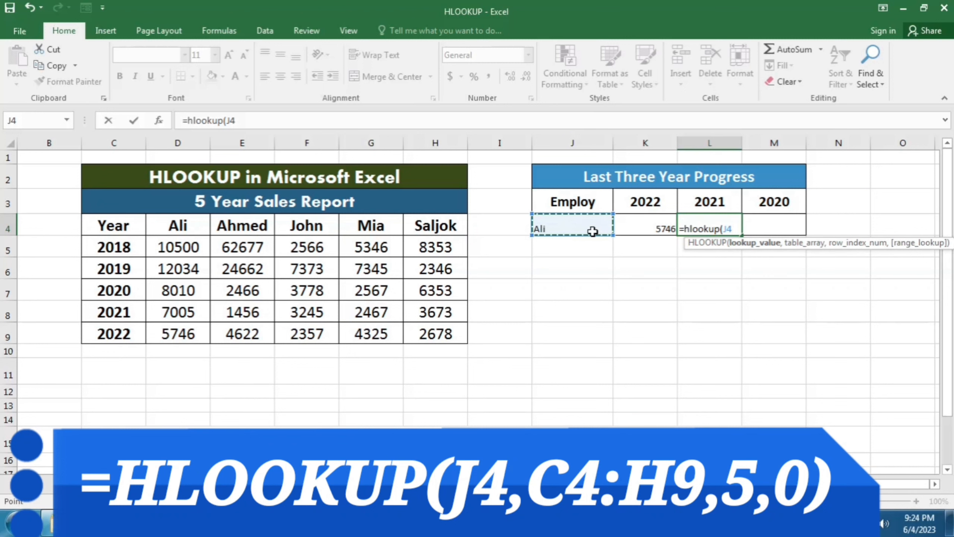
pyautogui.write(',')
pyautogui.moveTo(106, 224); pyautogui.dragTo(450, 338)
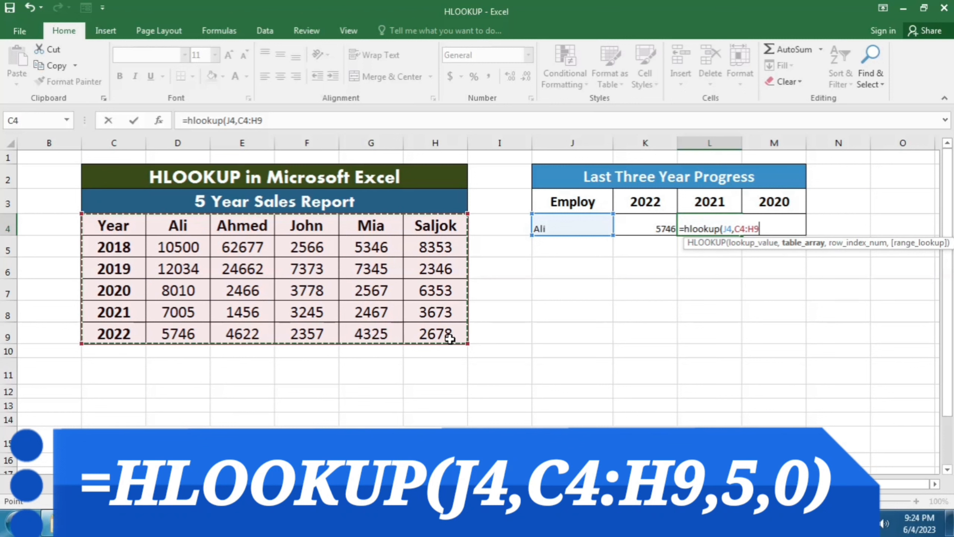
pyautogui.write(',')
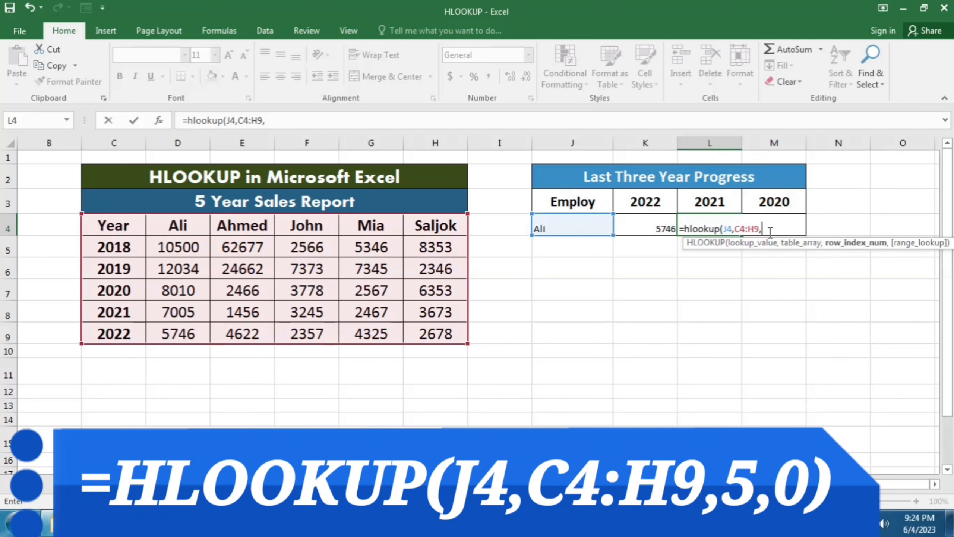
pyautogui.write(',')
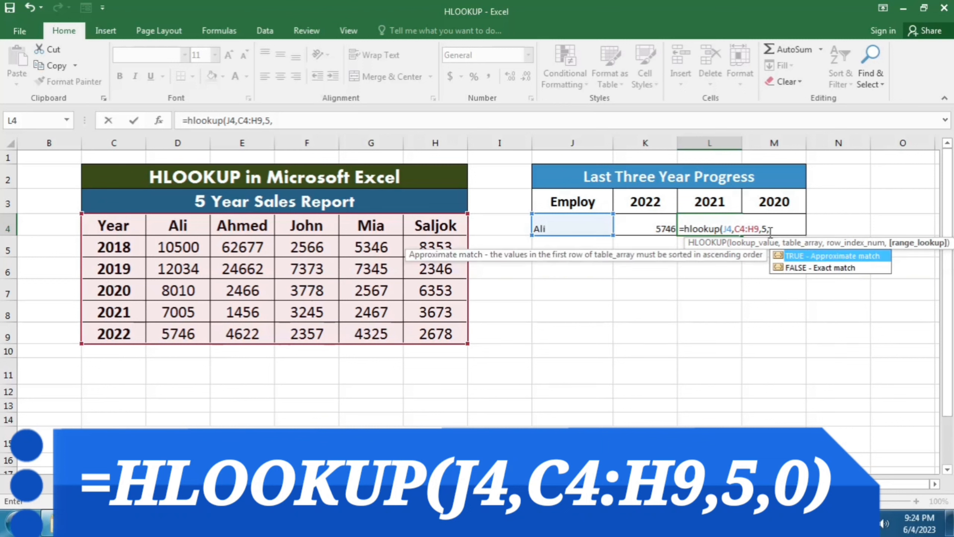
pyautogui.press('Escape')
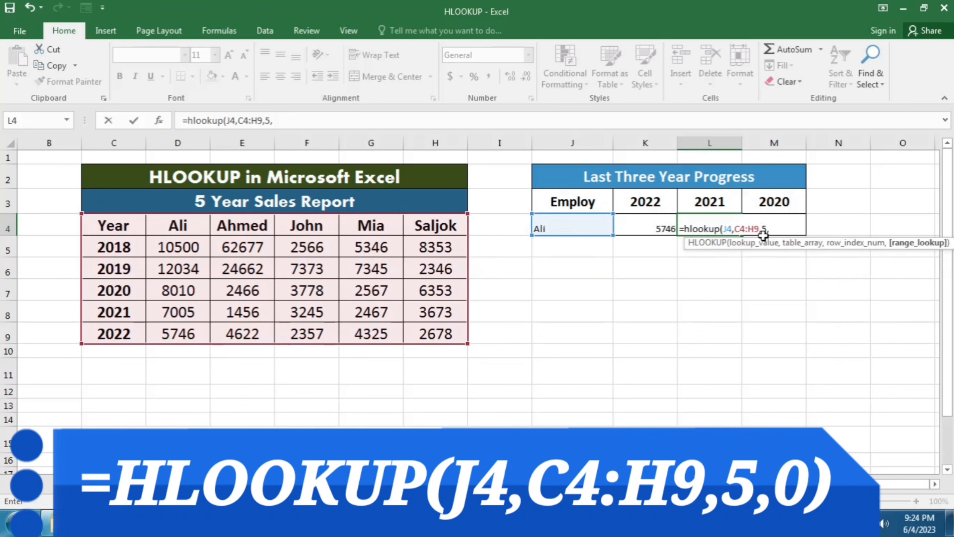
pyautogui.write('0)')
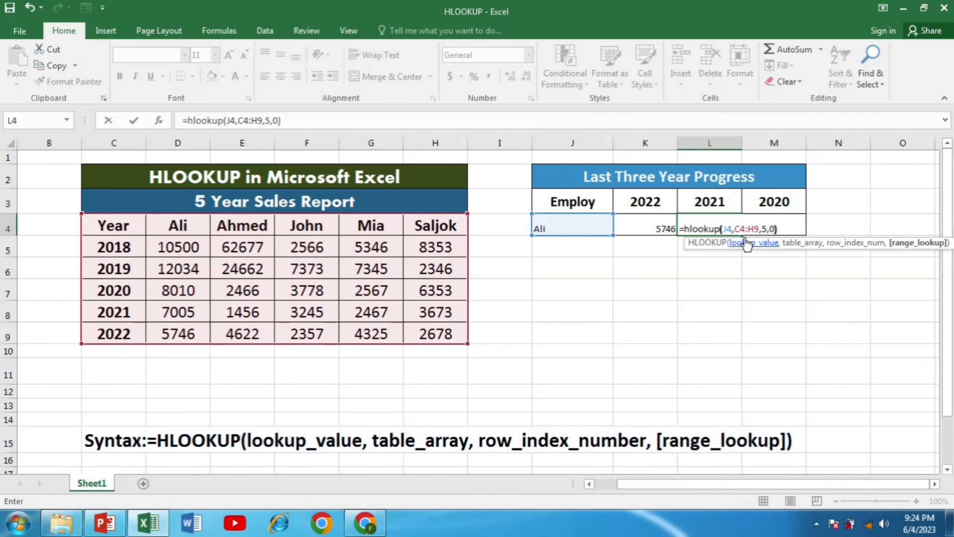
pyautogui.press('Return')
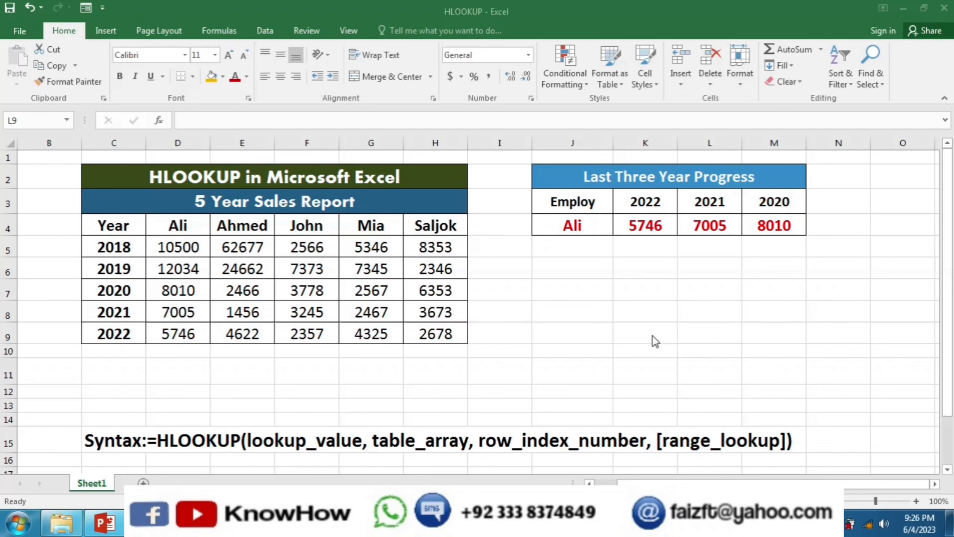
# - Replace the employee name in J4 with the second salesperson's name, as headed in E4, to test the lookups
pyautogui.click(570, 228)
pyautogui.click(570, 229)
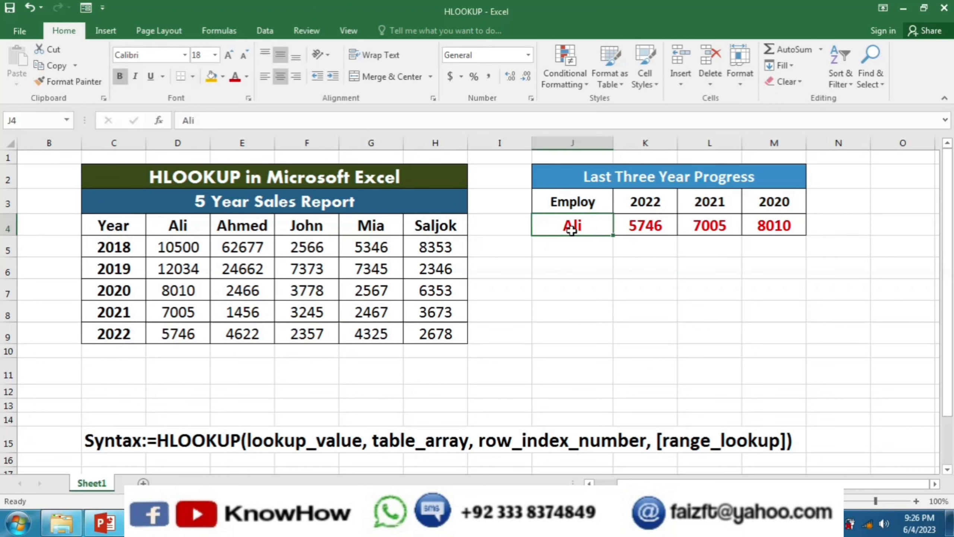
pyautogui.write('ahmed')
pyautogui.press('Return')
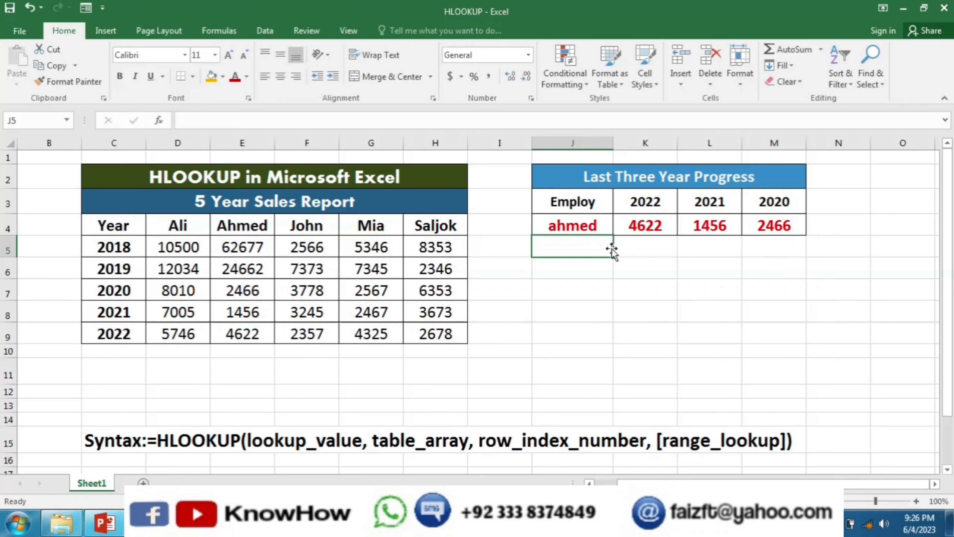
# - Change the employee name in J4 to the fourth salesperson's name, as headed in G4 of the sales report
pyautogui.click(592, 225)
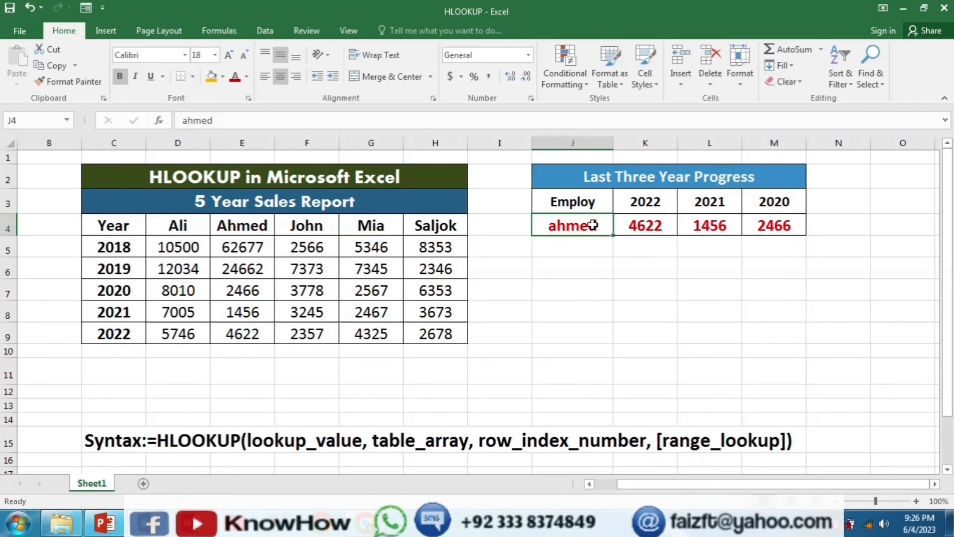
pyautogui.write('Mia')
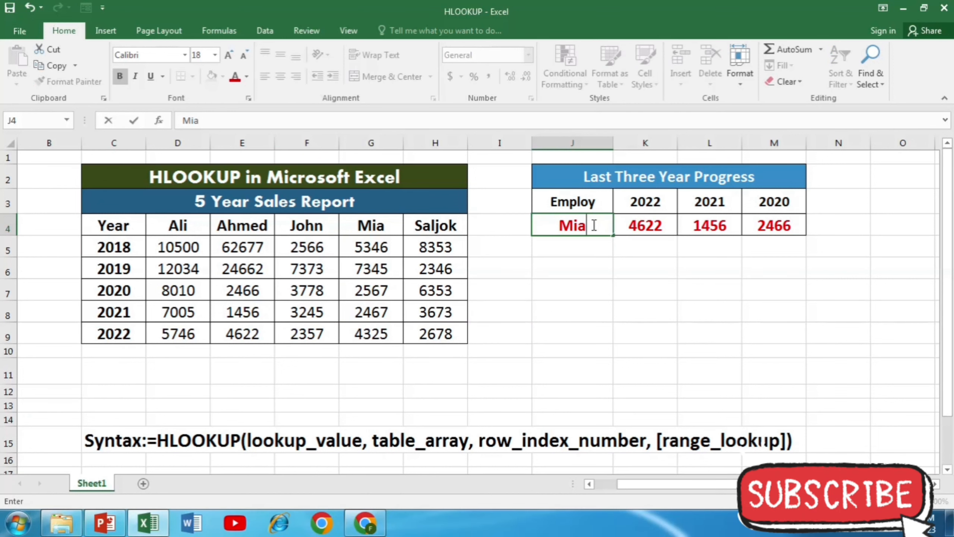
pyautogui.press('Return')
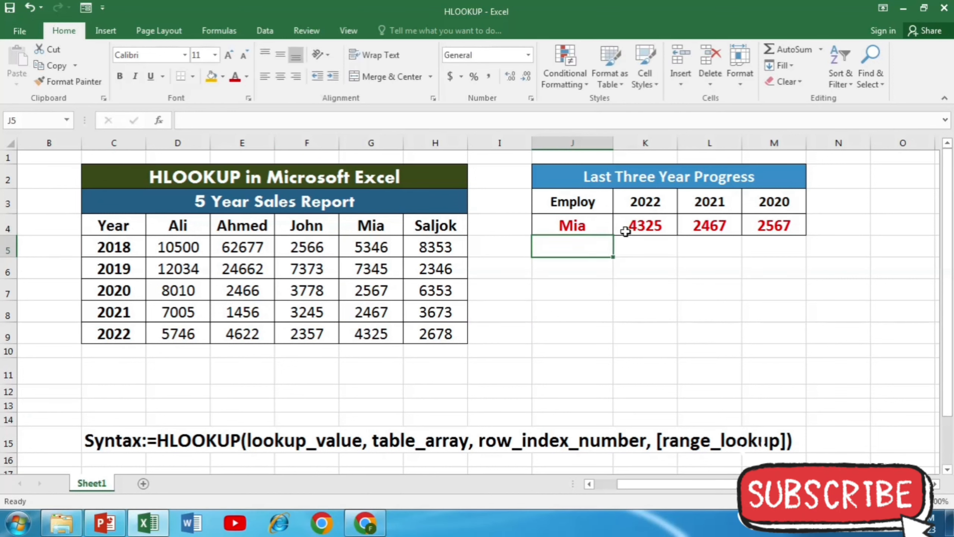